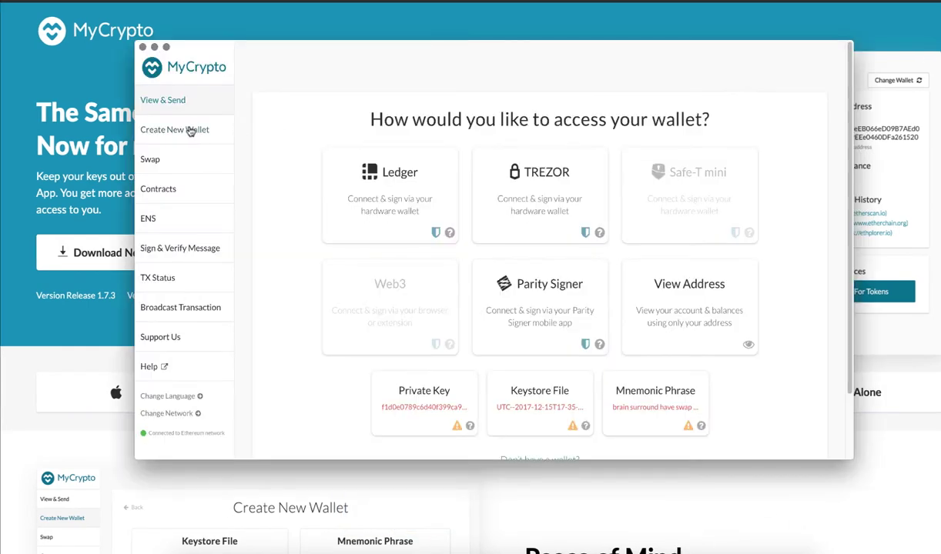
# Start a new wallet and generate a mnemonic phrase for it.
pyautogui.click(190, 131)
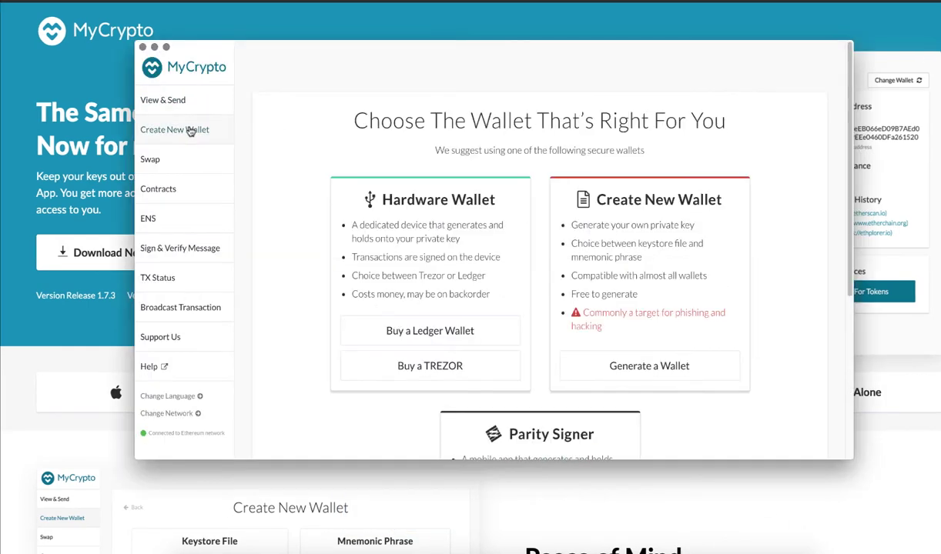
pyautogui.click(710, 370)
pyautogui.scroll(-3, 711, 373)
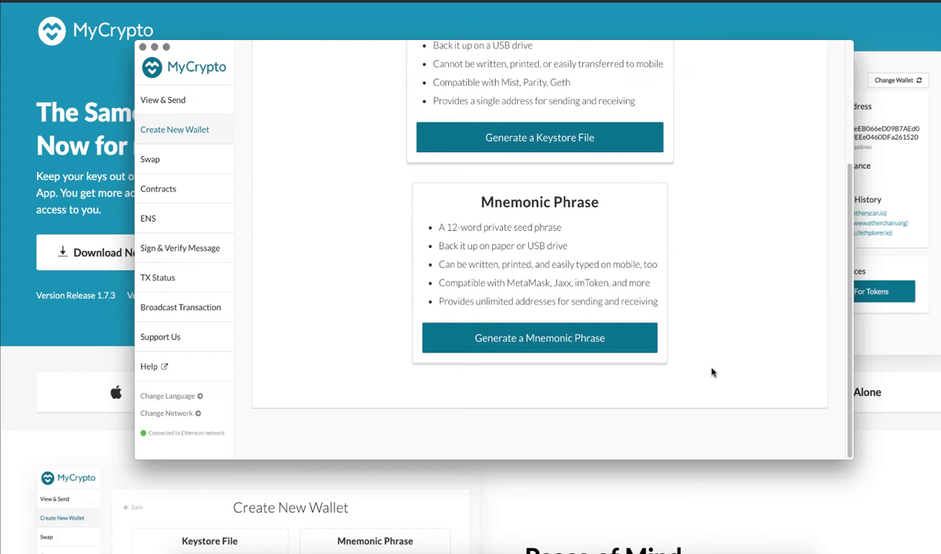
pyautogui.click(634, 351)
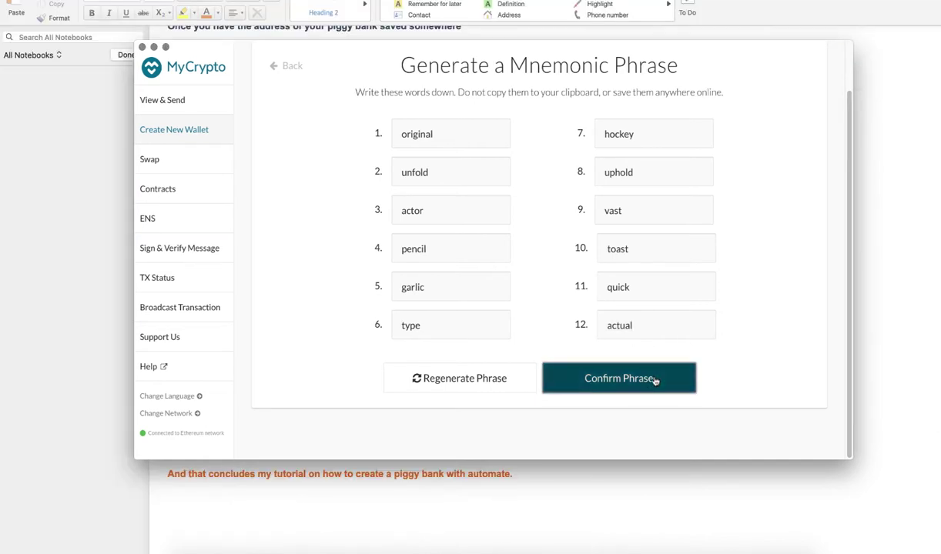
# Confirm the generated mnemonic phrase by picking its twelve words in the correct order.
pyautogui.click(655, 379)
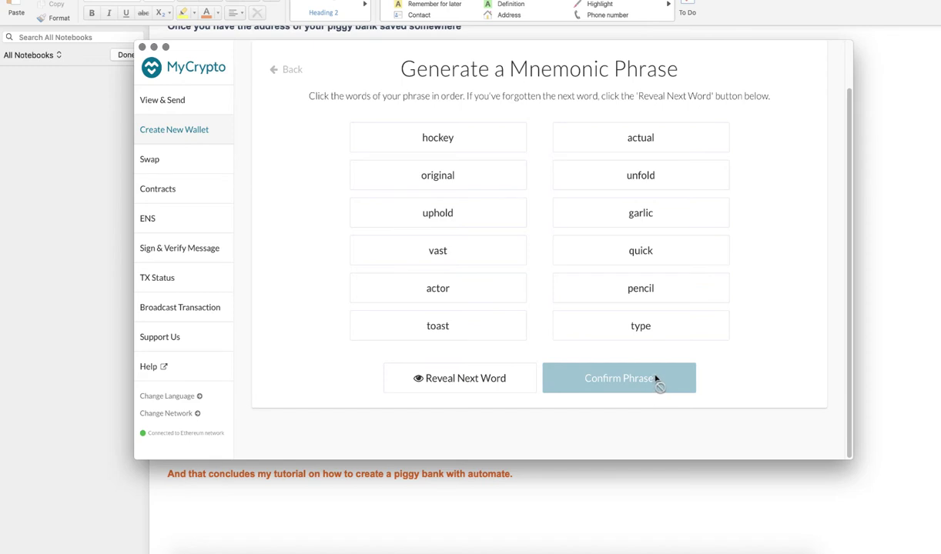
pyautogui.click(462, 176)
pyautogui.click(582, 177)
pyautogui.click(493, 290)
pyautogui.click(597, 288)
pyautogui.click(623, 215)
pyautogui.click(578, 324)
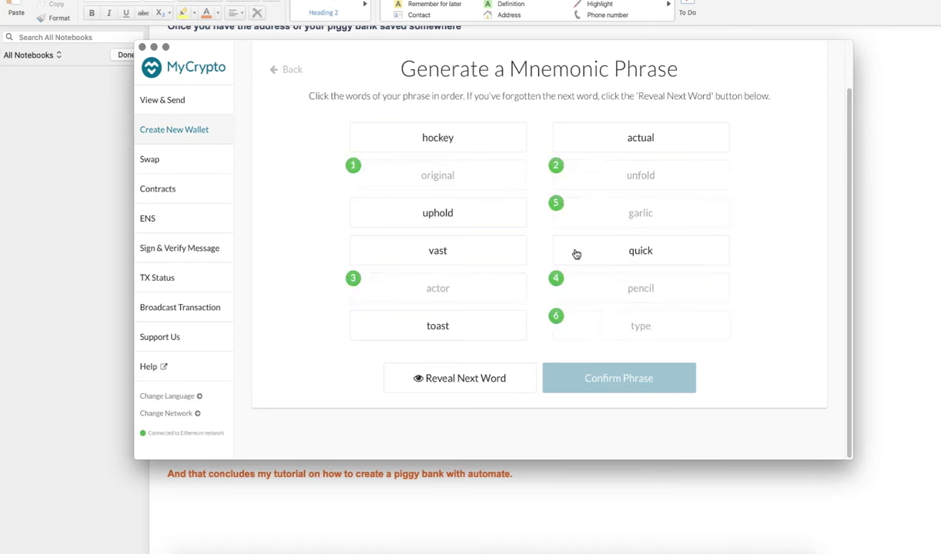
pyautogui.click(437, 137)
pyautogui.click(437, 212)
pyautogui.click(437, 250)
pyautogui.click(437, 326)
pyautogui.click(640, 137)
pyautogui.click(639, 250)
pyautogui.click(636, 378)
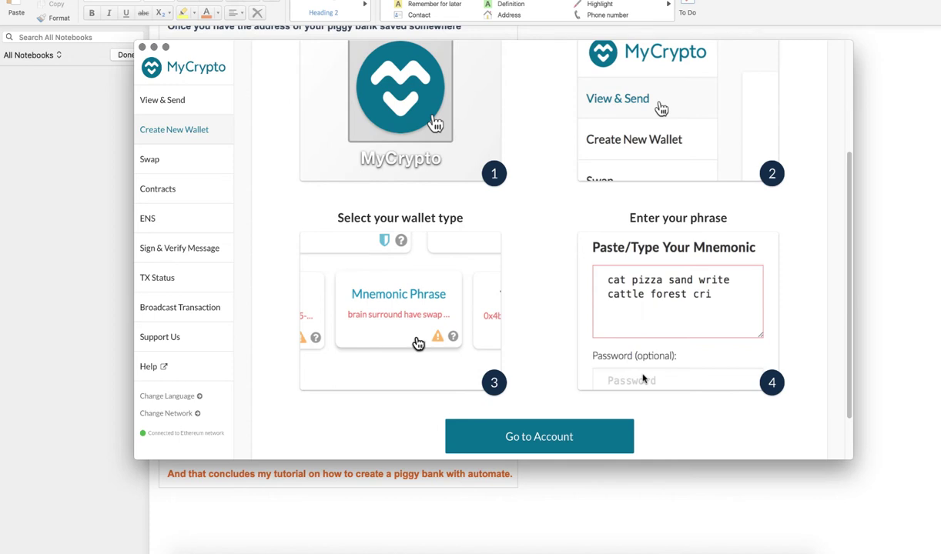
# Access the new account with the Mnemonic Phrase option, enter the mnemonic phrase and bring up the list of addresses.
pyautogui.click(602, 436)
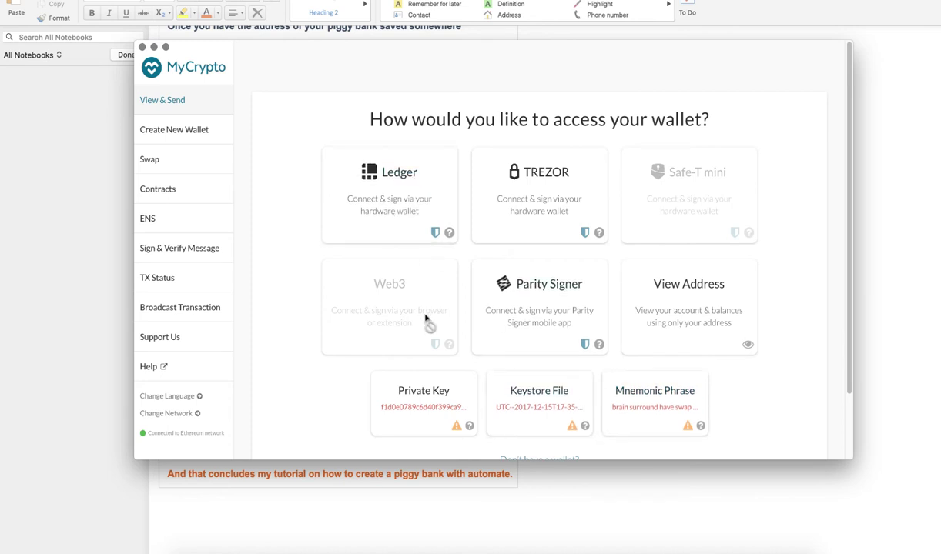
pyautogui.click(664, 405)
pyautogui.press('super+v')
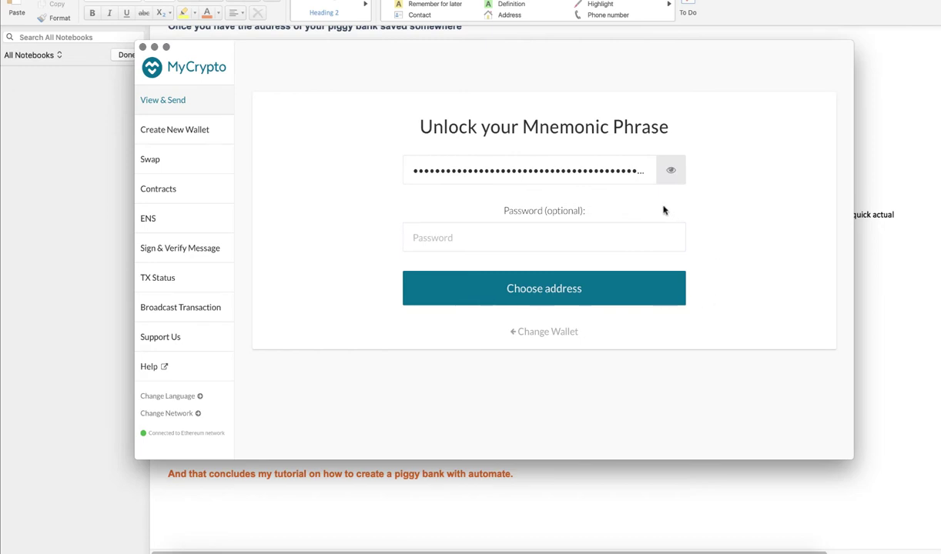
pyautogui.click(632, 177)
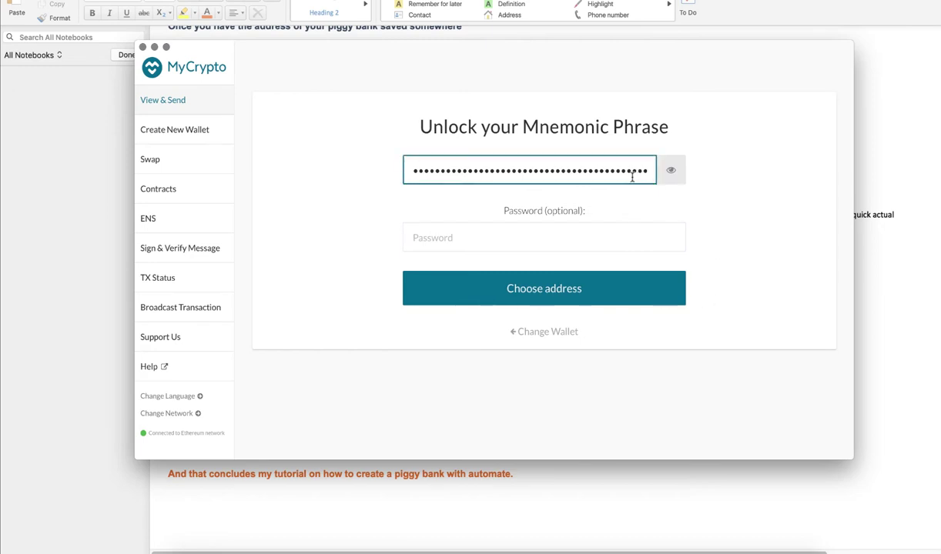
pyautogui.click(716, 207)
pyautogui.click(661, 287)
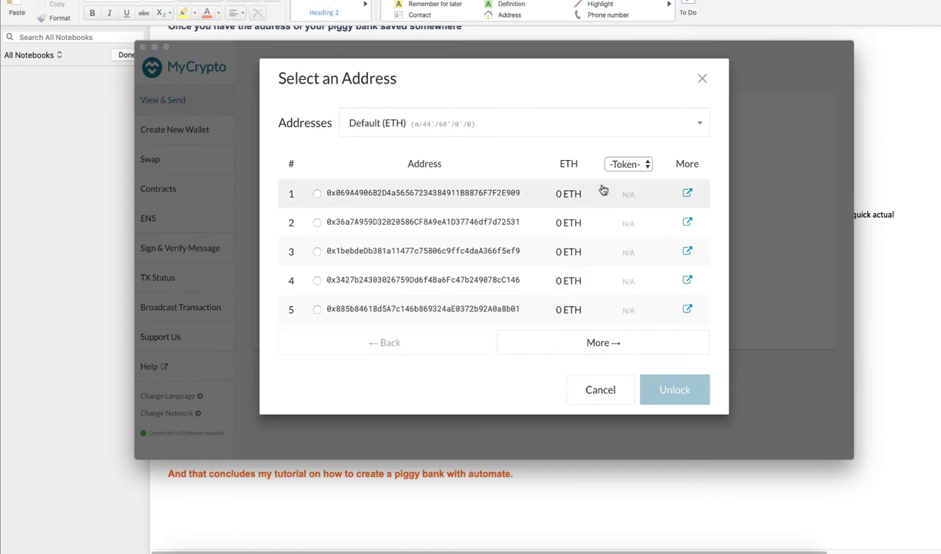
# View the first wallet address on Etherscan and copy that address.
pyautogui.click(628, 165)
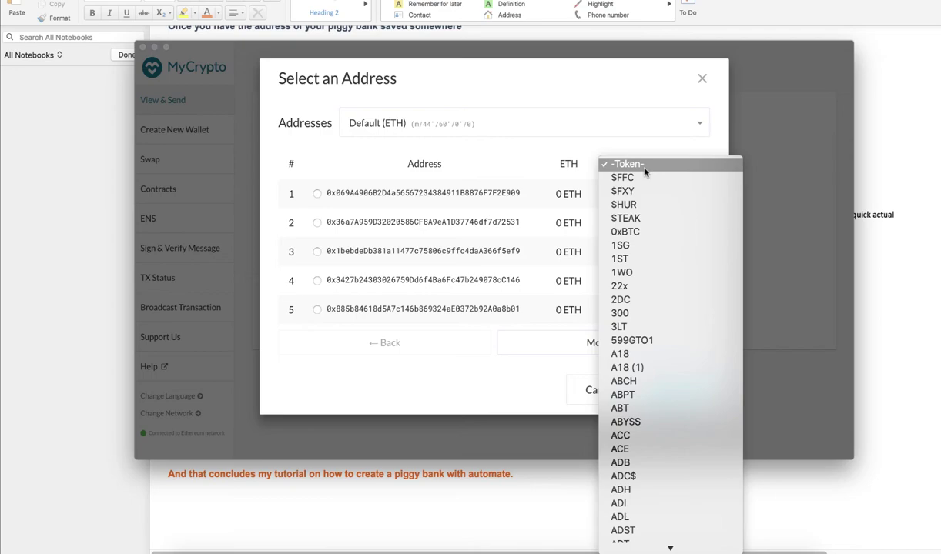
pyautogui.click(645, 166)
pyautogui.click(685, 193)
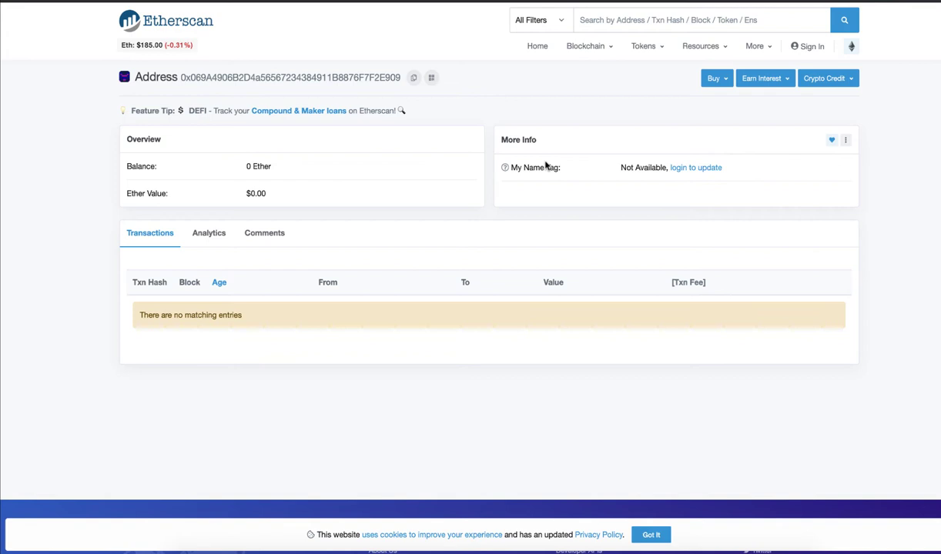
pyautogui.moveTo(401, 78); pyautogui.dragTo(180, 77)
pyautogui.rightClick(341, 77)
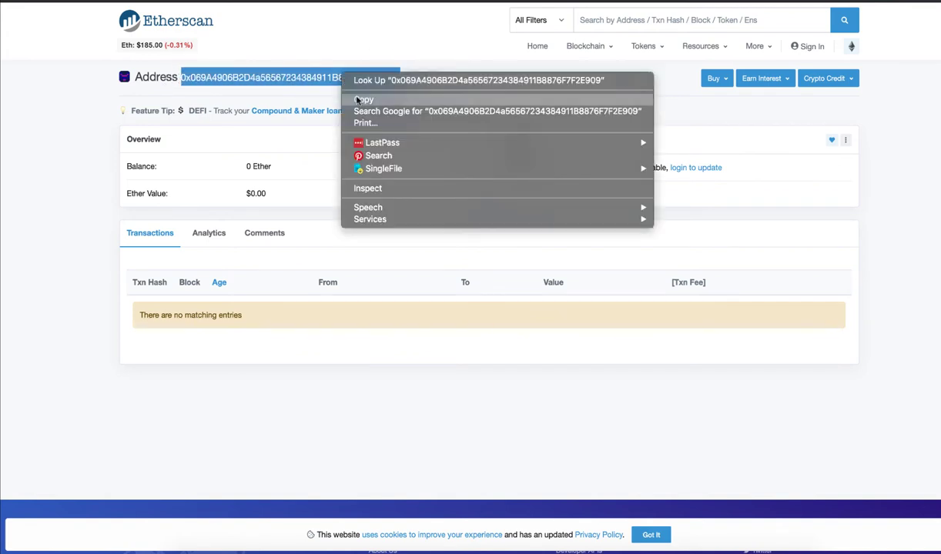
pyautogui.click(364, 99)
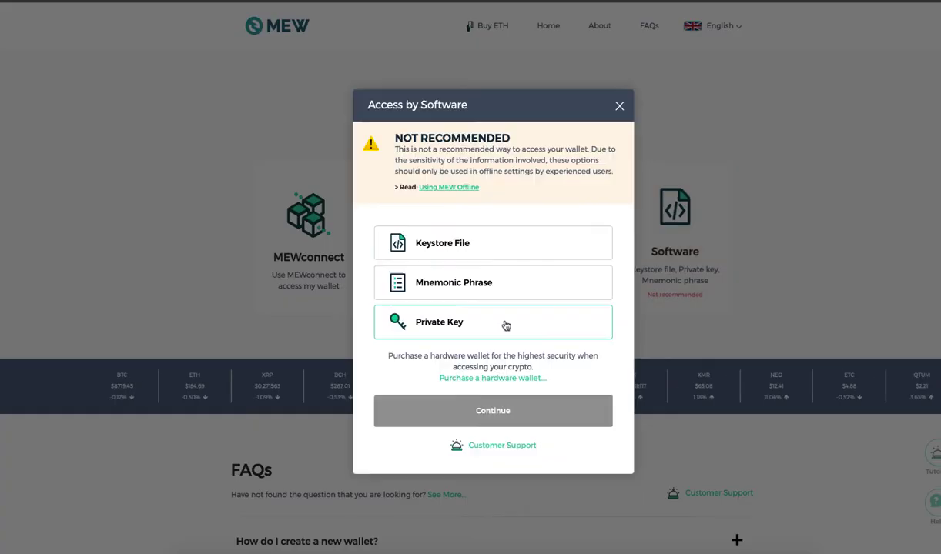
# Switch to MEW, access the sending wallet with its private key and bring up the Send Offline form.
pyautogui.click(511, 408)
pyautogui.click(560, 361)
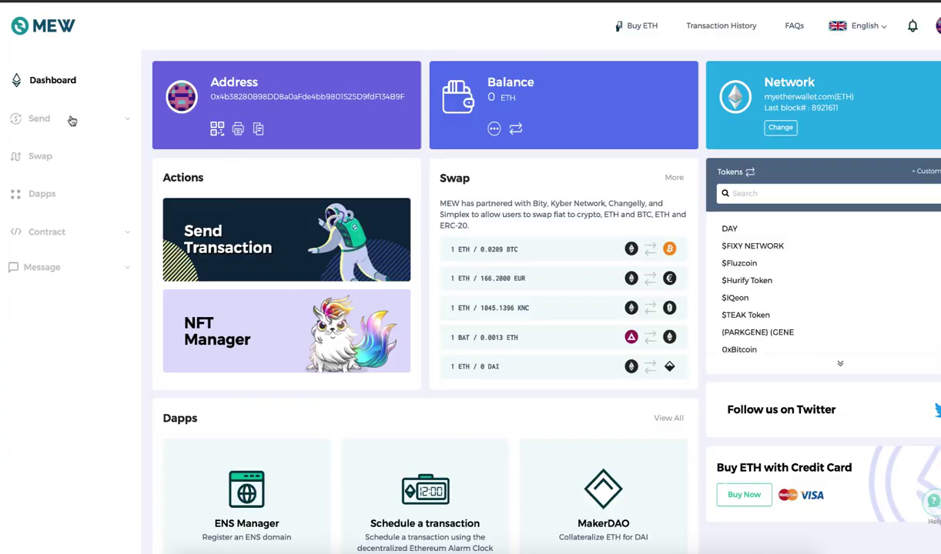
pyautogui.click(67, 119)
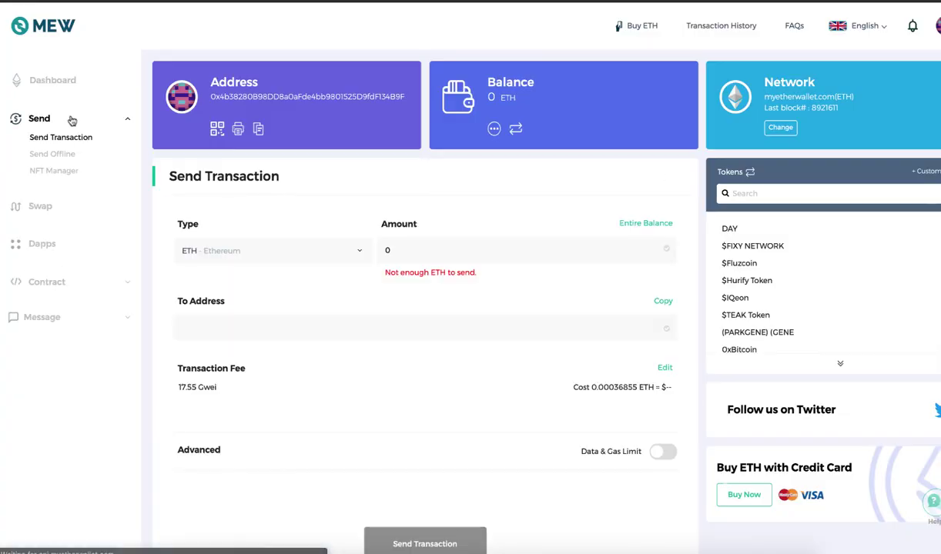
pyautogui.click(68, 155)
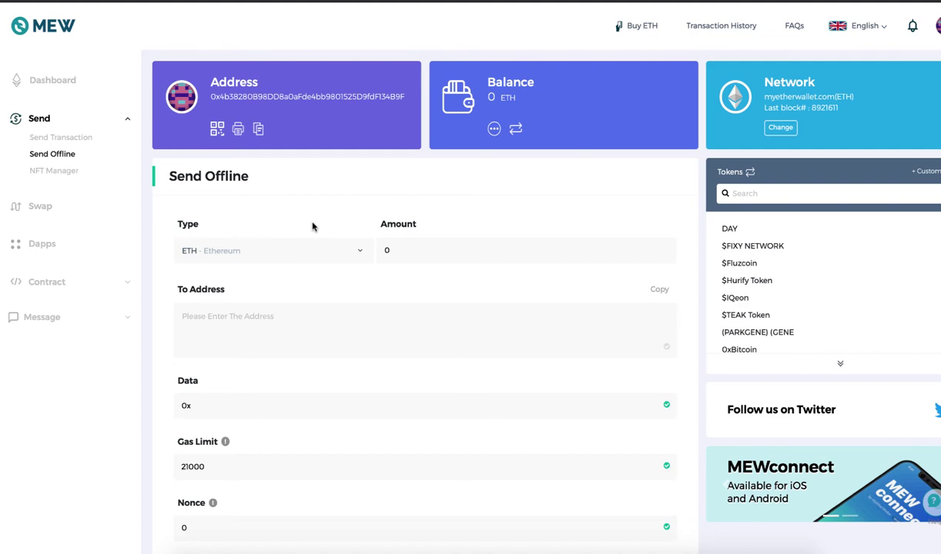
# Set the offline transaction's amount to 1 ETH and paste the copied wallet address as the recipient.
pyautogui.click(411, 252)
pyautogui.press('BackSpace')
pyautogui.write('1')
pyautogui.rightClick(240, 304)
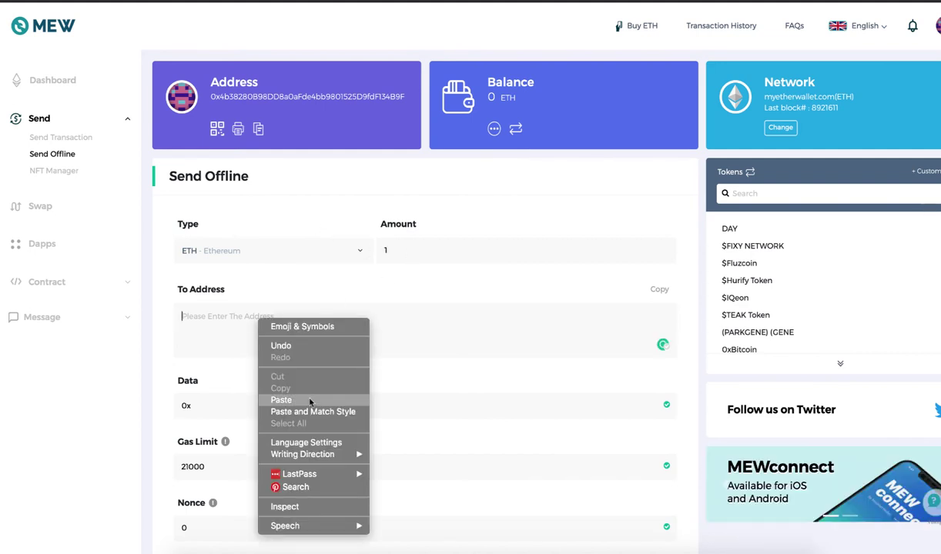
pyautogui.click(416, 335)
pyautogui.hotkey('ctrl', 'v')
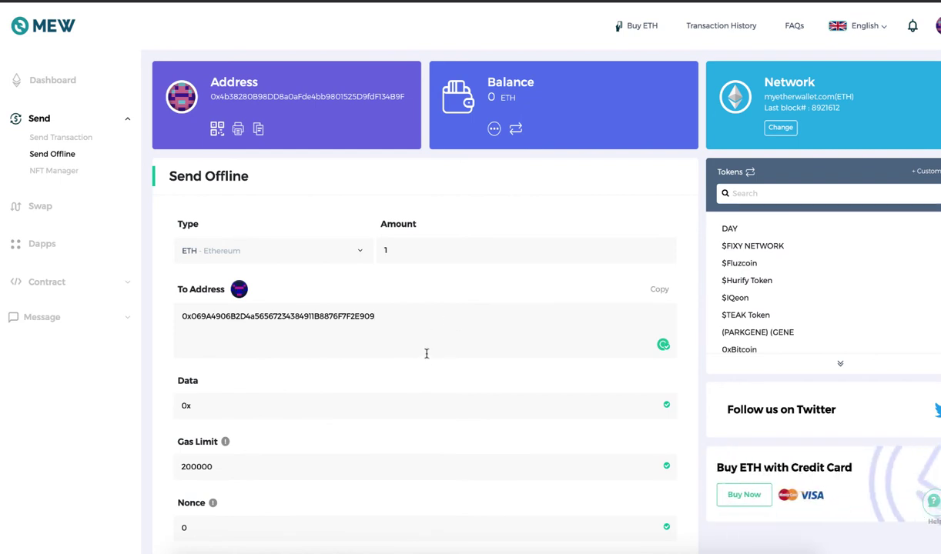
# Generate the signed transaction and copy its full signed text.
pyautogui.scroll(-3, 427, 353)
pyautogui.click(427, 503)
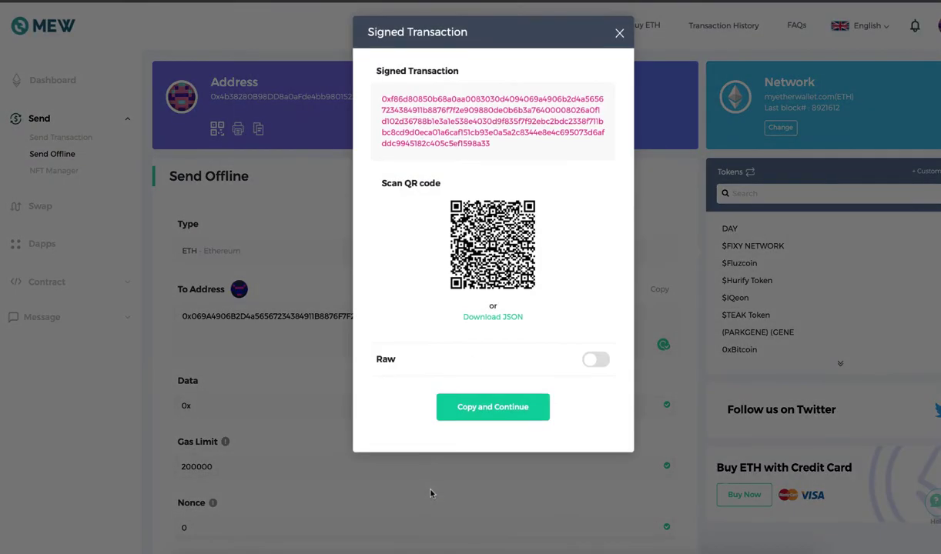
pyautogui.doubleClick(482, 143)
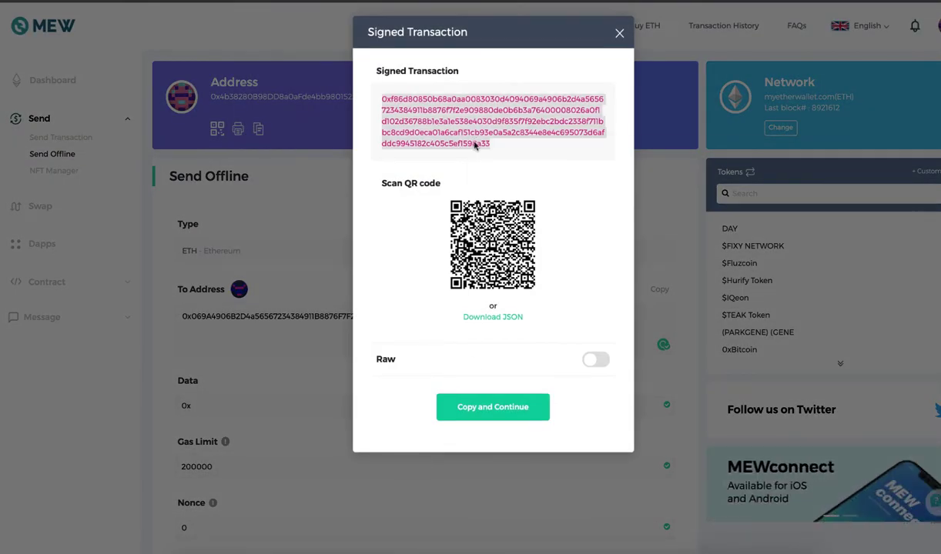
pyautogui.rightClick(470, 141)
pyautogui.click(497, 167)
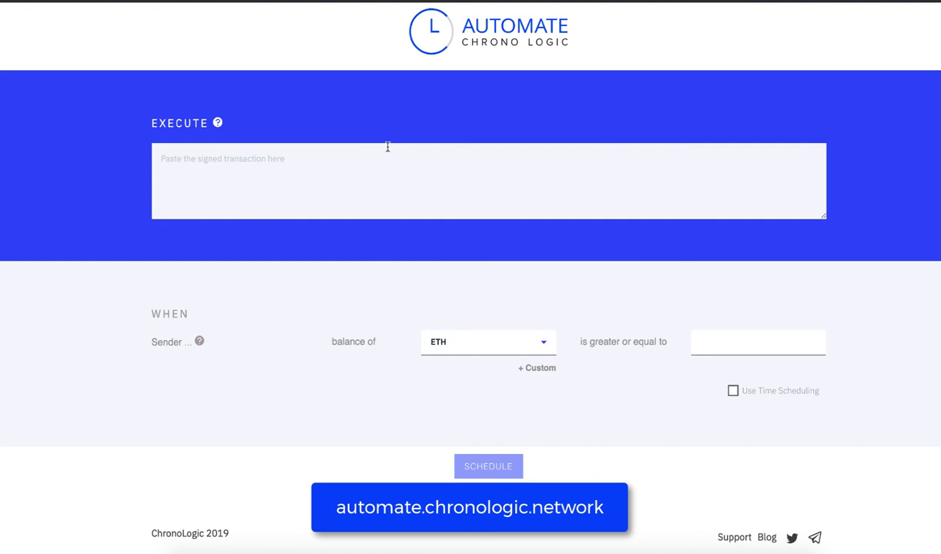
# Switch to ChronoLogic Automate, paste the signed transaction to execute and enable time scheduling.
pyautogui.rightClick(388, 169)
pyautogui.click(400, 247)
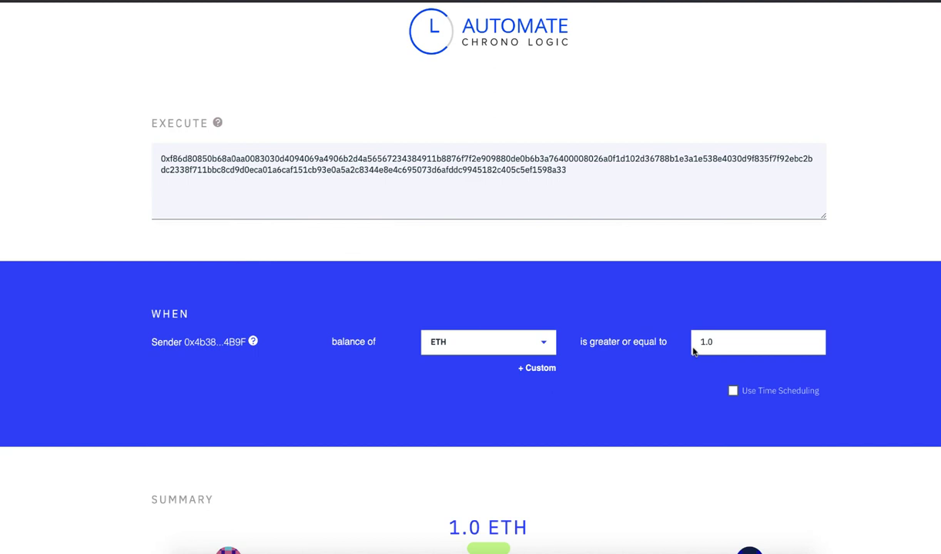
pyautogui.click(732, 393)
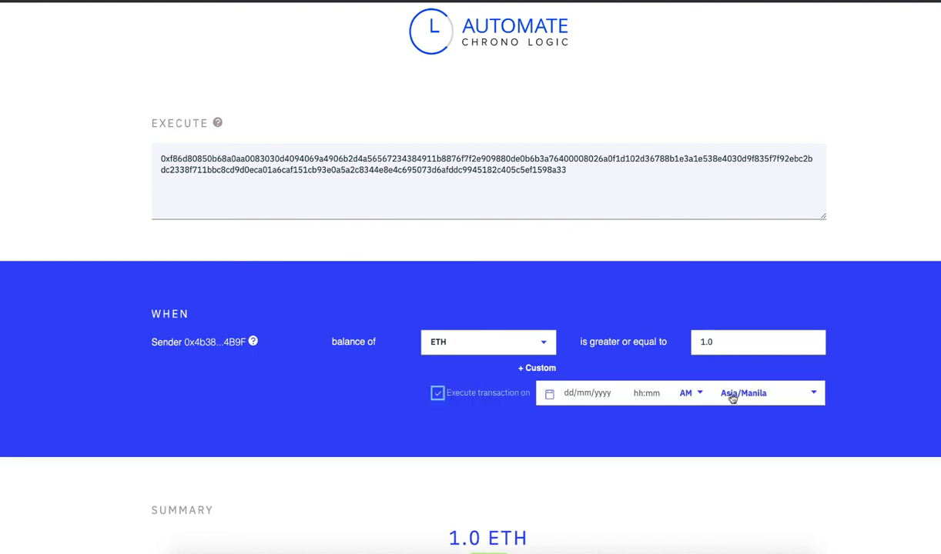
# Set the transaction's execution time to 30/11/2019 at 08:00 AM.
pyautogui.scroll(-1, 868, 372)
pyautogui.click(609, 373)
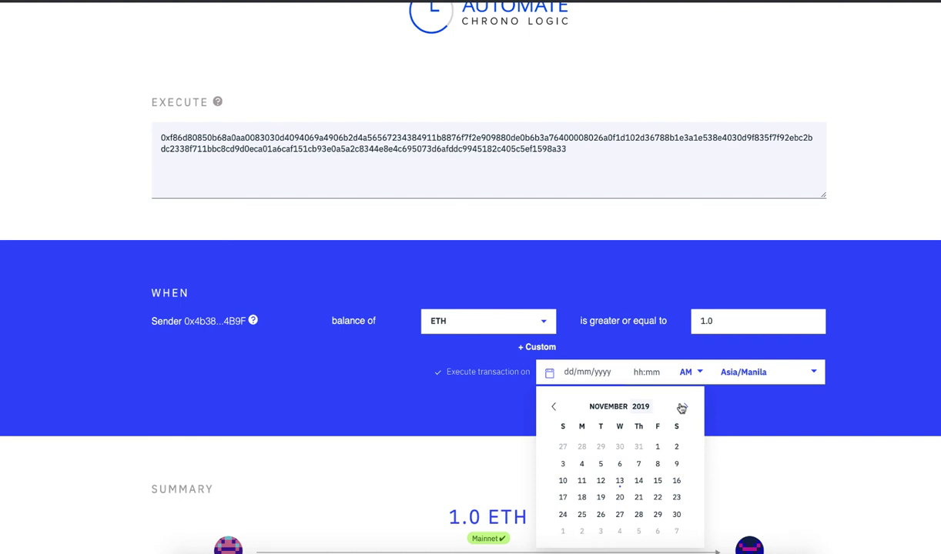
pyautogui.click(677, 515)
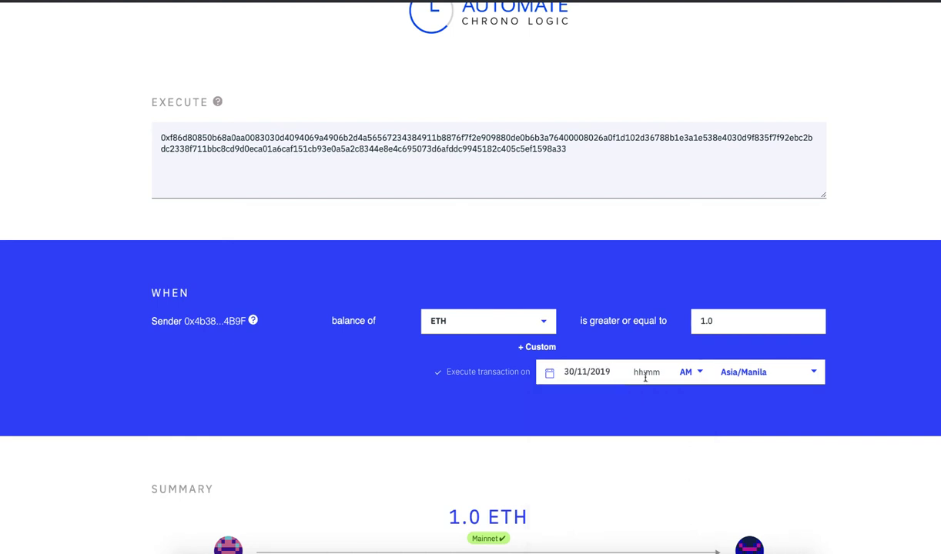
pyautogui.click(645, 372)
pyautogui.click(712, 394)
pyautogui.scroll(-3, 713, 409)
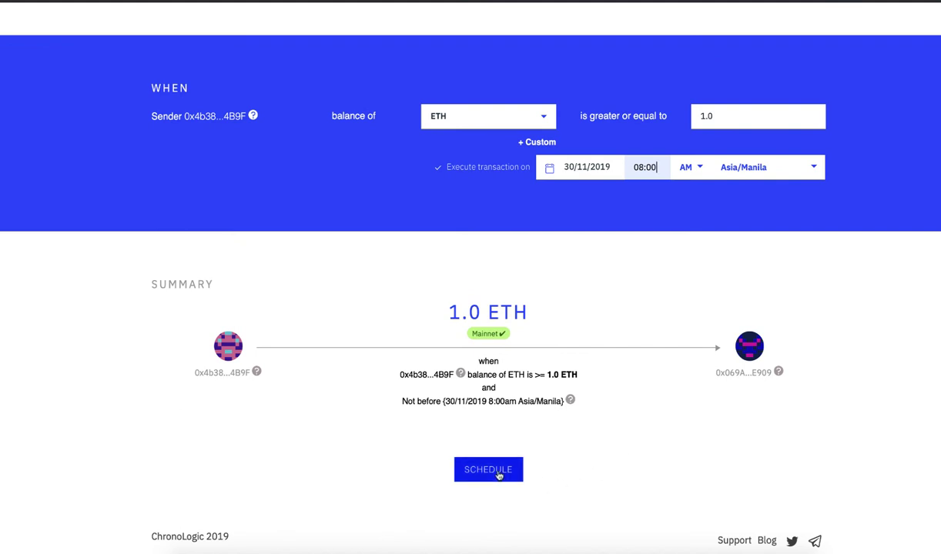
# Schedule the transaction and copy the link to the scheduled transaction.
pyautogui.click(502, 475)
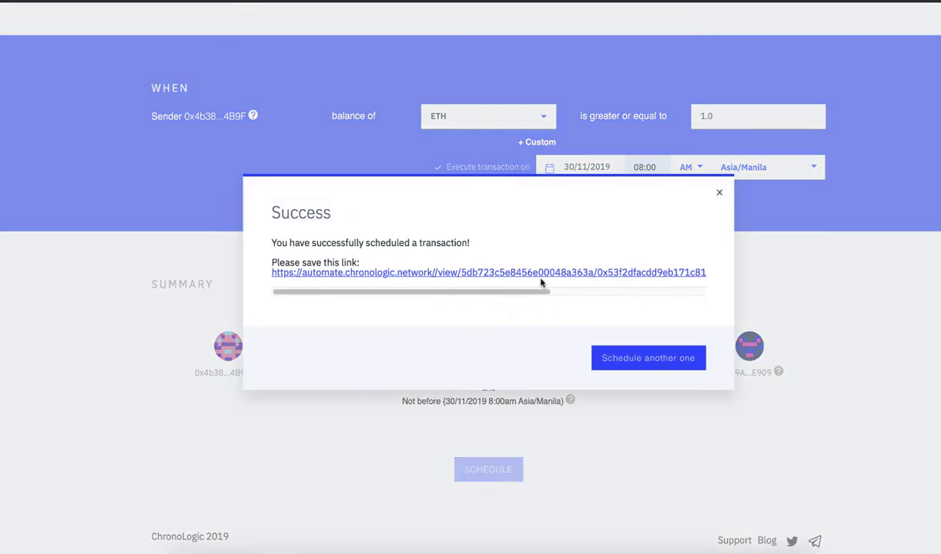
pyautogui.rightClick(543, 273)
pyautogui.click(549, 352)
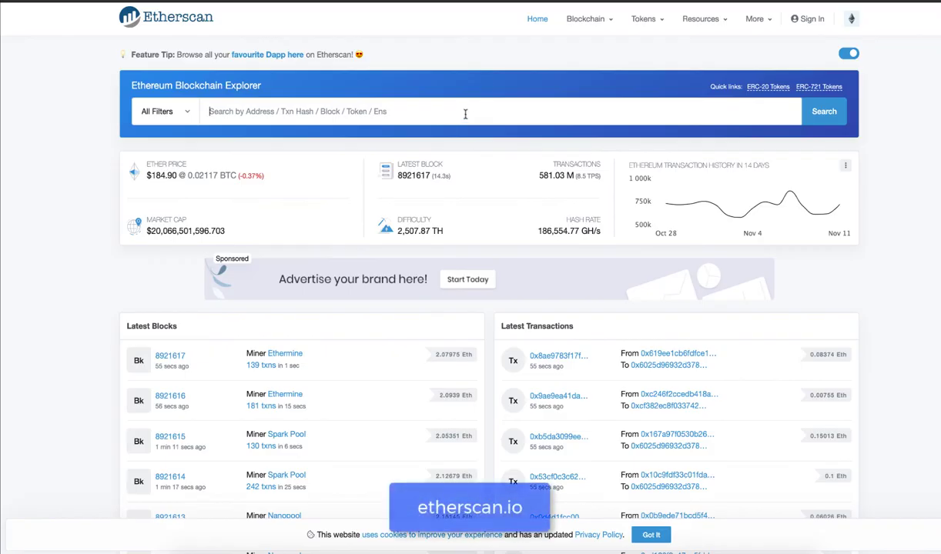
# Switch to Etherscan and look up the pasted wallet address.
pyautogui.hotkey('ctrl', 'v')
pyautogui.press('Return')
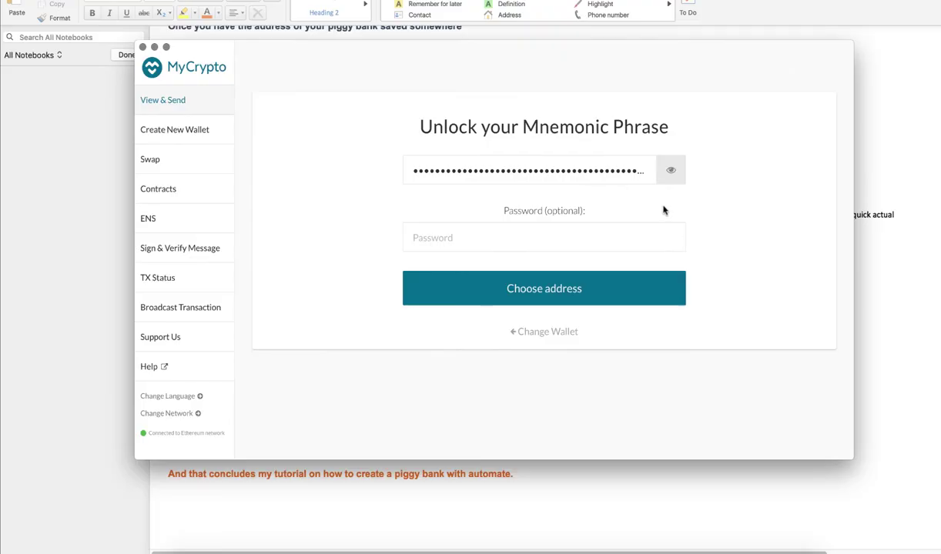
# Switch back to MyCrypto and unlock the wallet's first address using the mnemonic phrase.
pyautogui.click(632, 176)
pyautogui.hotkey('ctrl', 'a')
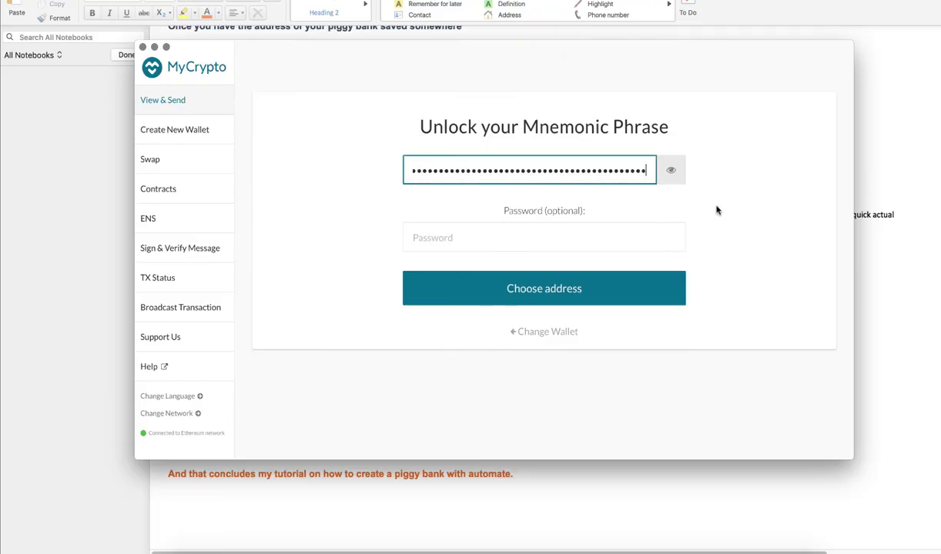
pyautogui.click(702, 231)
pyautogui.click(661, 287)
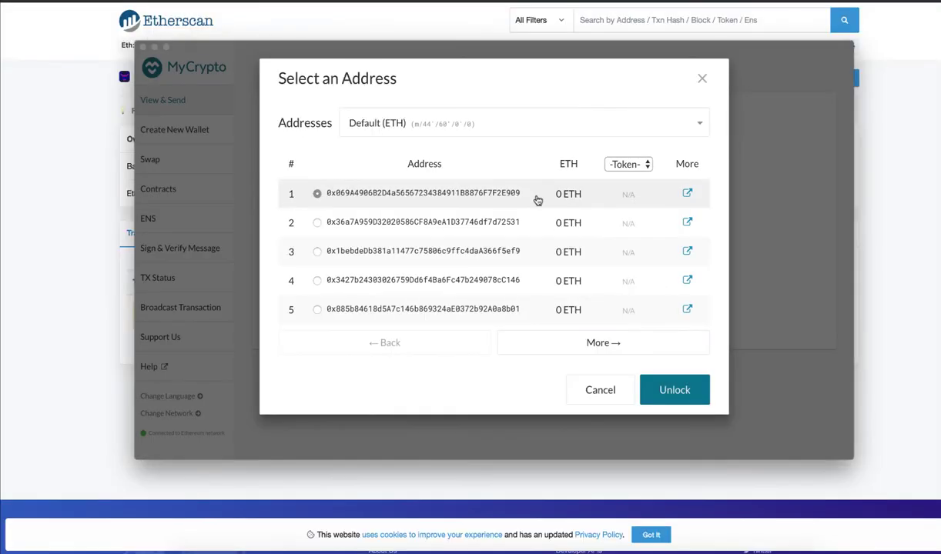
pyautogui.click(663, 392)
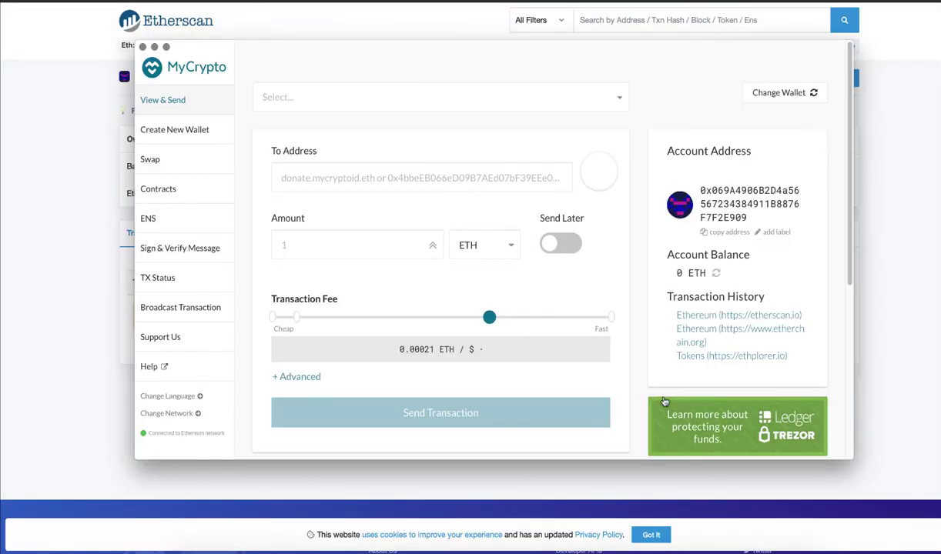